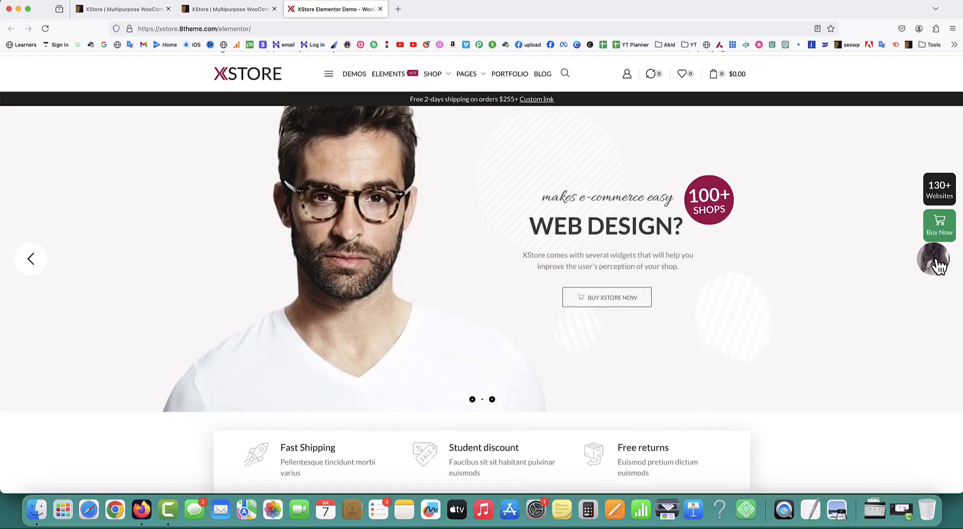
left_click(936, 264)
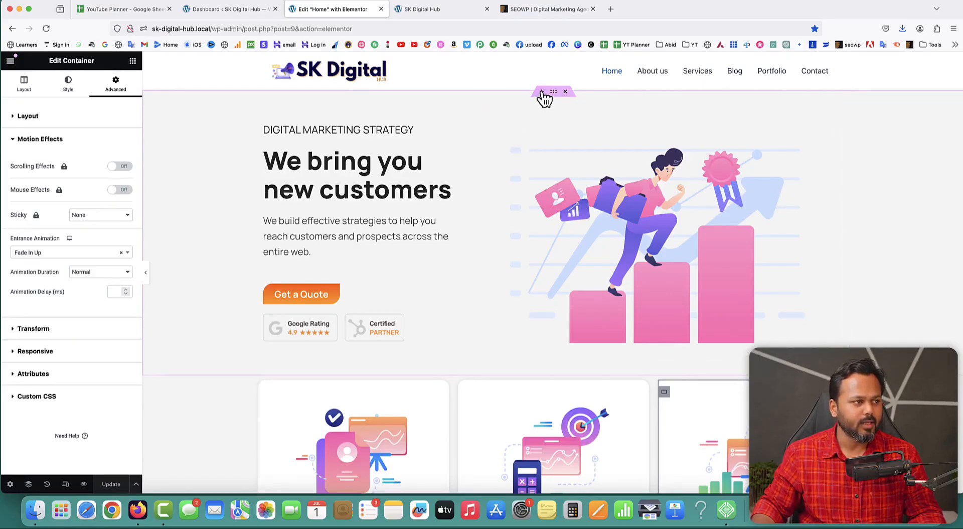
Insert a new single row-direction flexbox container above the hero section of the Home page
left_click(541, 91)
left_click(533, 134)
left_click(519, 160)
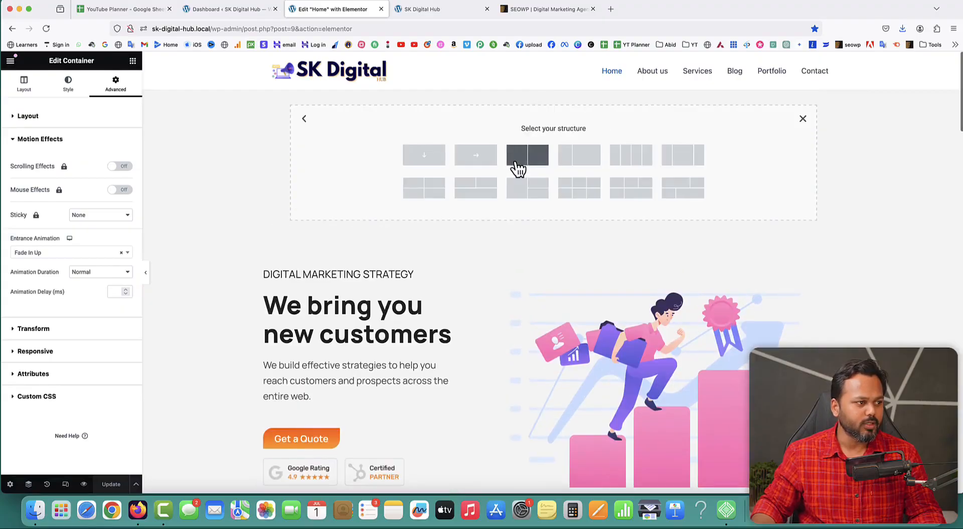
left_click(477, 156)
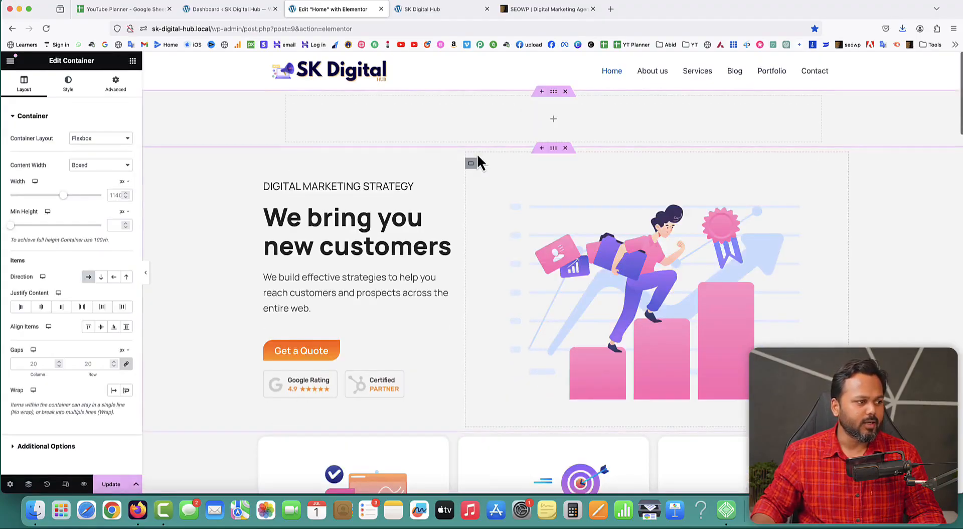
Search the widgets for "image" and place an Image Carousel inside the new container
left_click(554, 120)
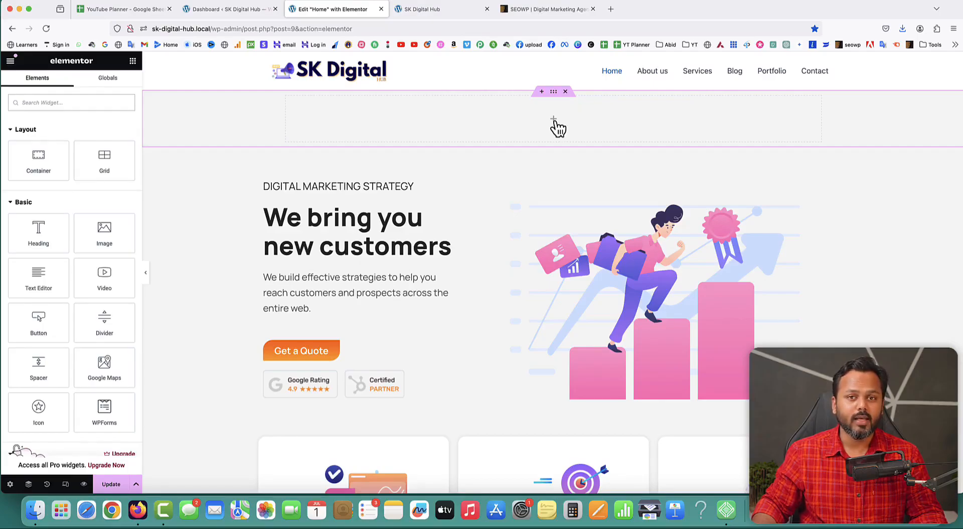
left_click(72, 103)
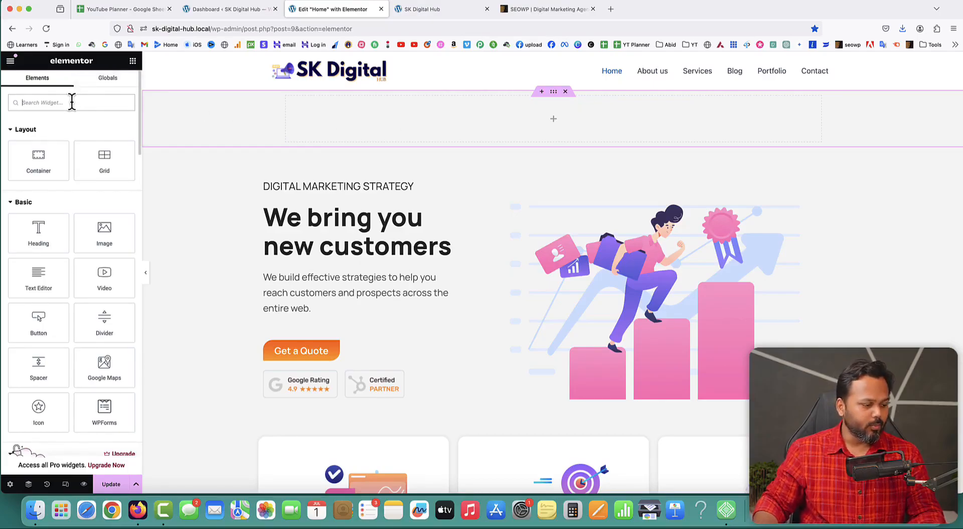
type("image")
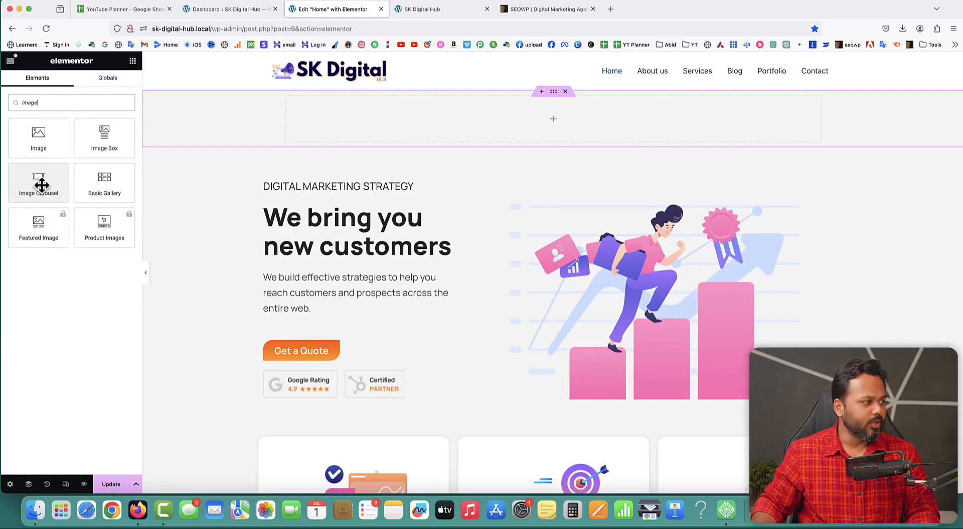
left_click_drag(41, 185, 331, 125)
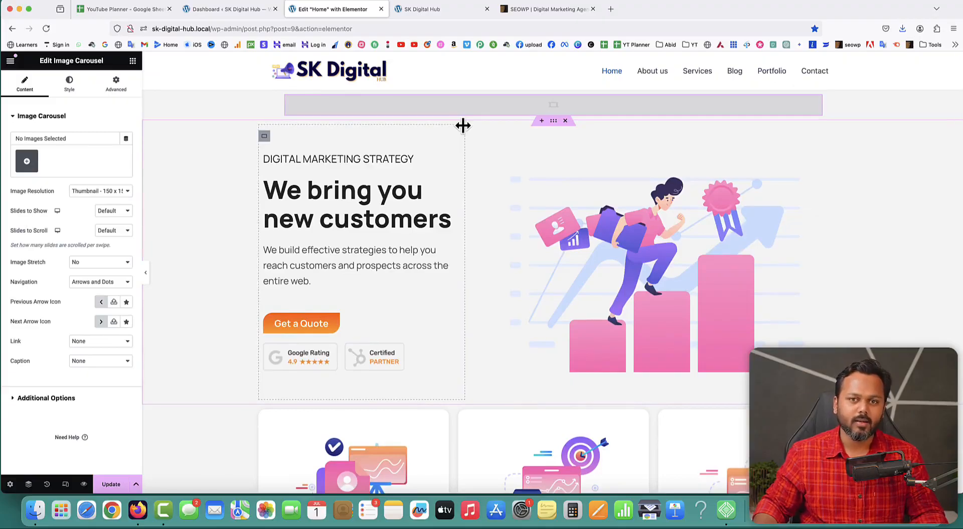
Upload the three banner images from the Lecture 21 folder to the media library for the carousel gallery
left_click(26, 162)
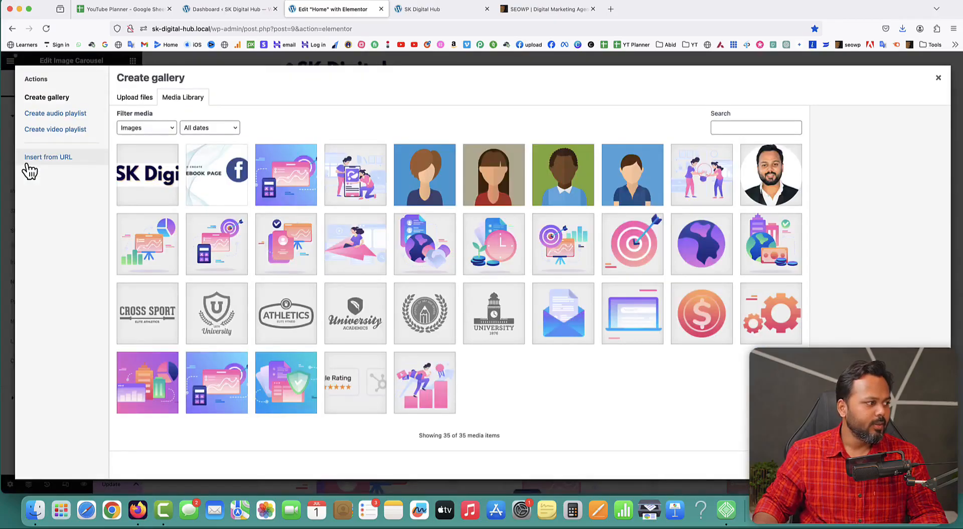
left_click(136, 99)
left_click(522, 260)
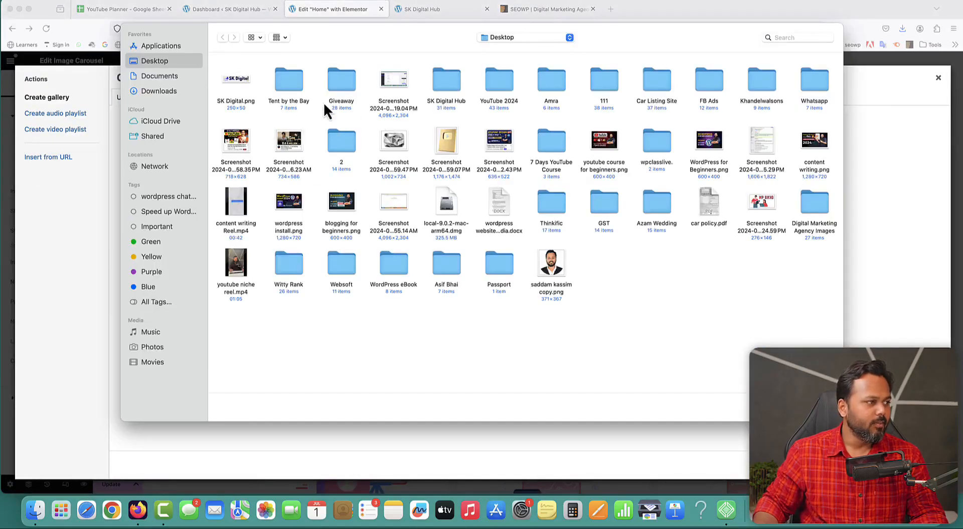
left_click(524, 39)
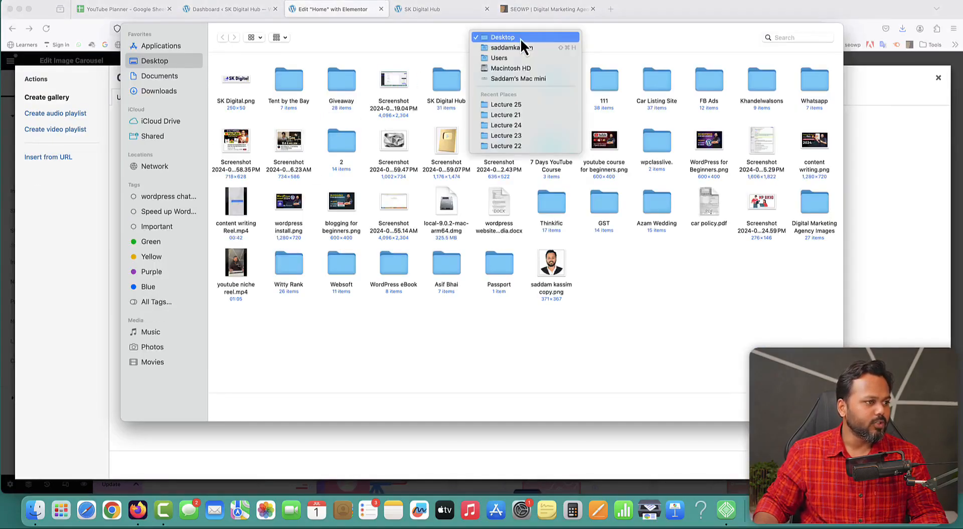
left_click(516, 115)
left_click_drag(353, 132, 239, 85)
key("Return")
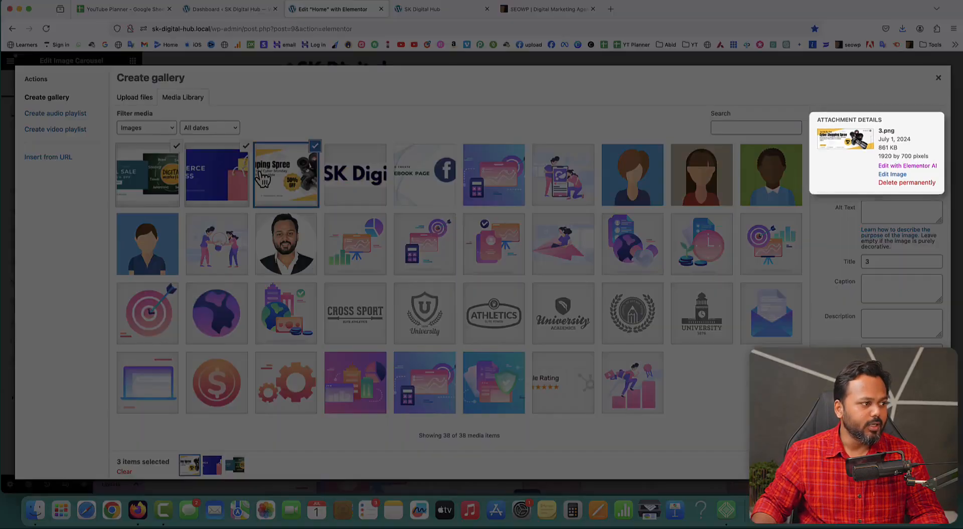
Check the pixel dimensions of banner 3.png, and insert the three selected banners as the carousel's gallery
left_click_drag(879, 156, 911, 155)
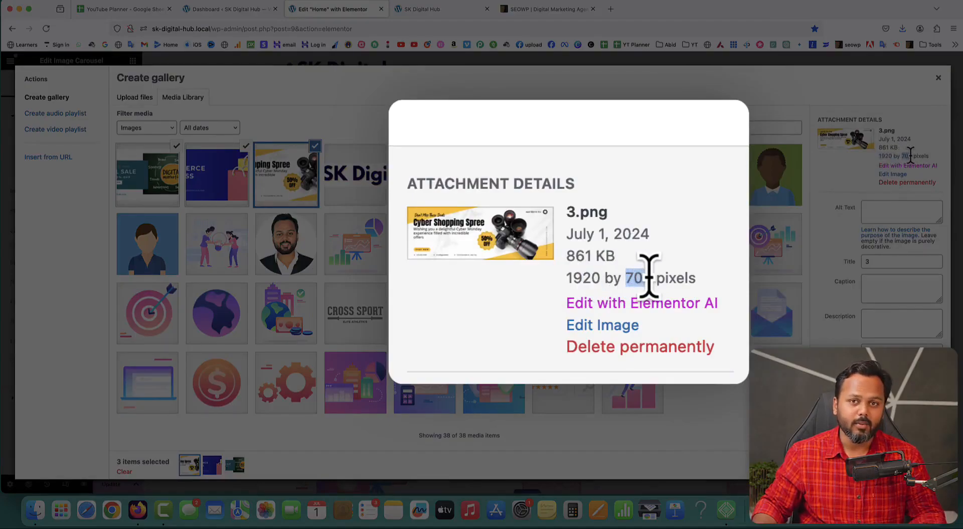
left_click_drag(911, 155, 912, 156)
left_click(887, 156)
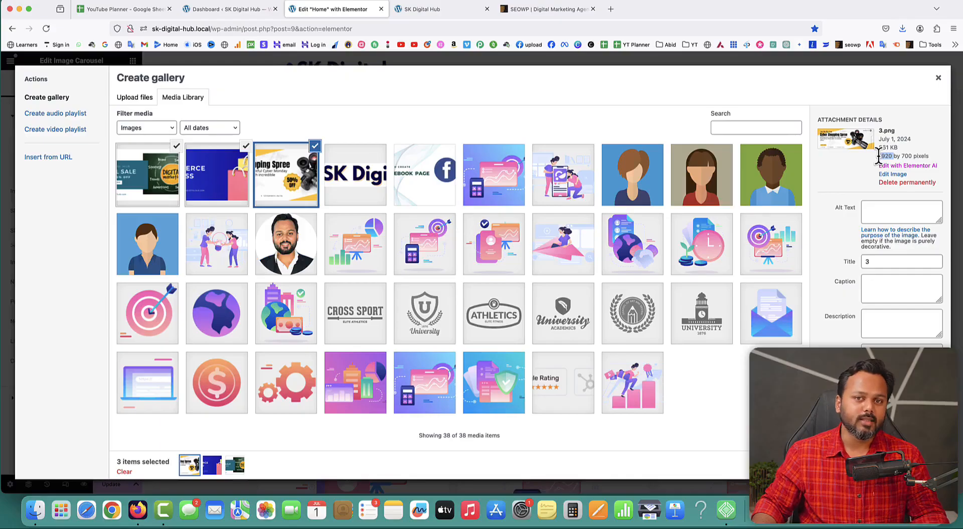
left_click(907, 464)
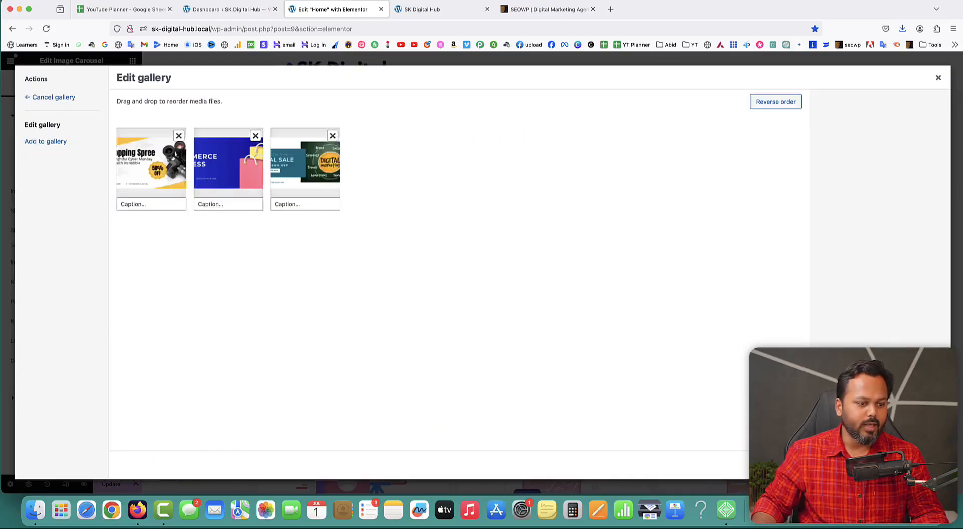
left_click(907, 464)
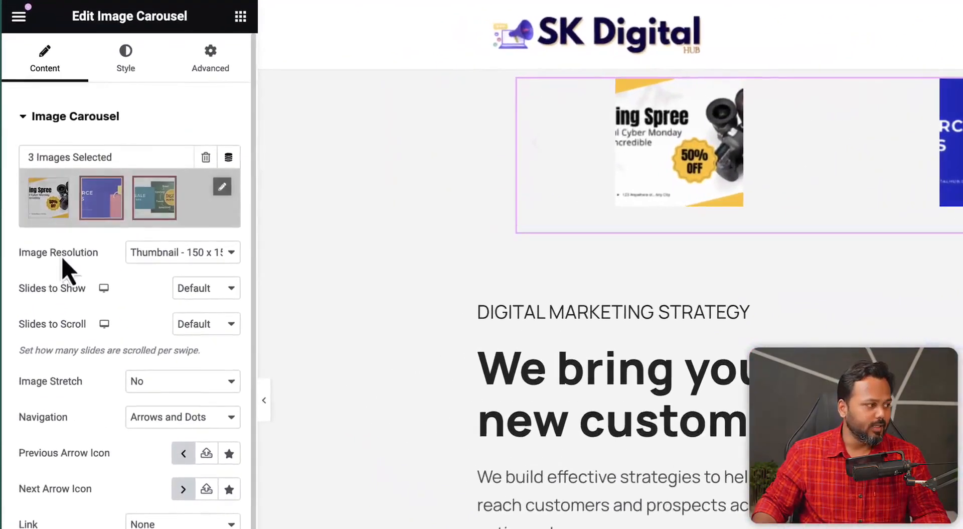
Configure the image carousel with Full image resolution, 1 slide to show and Arrows as navigation
left_click(153, 253)
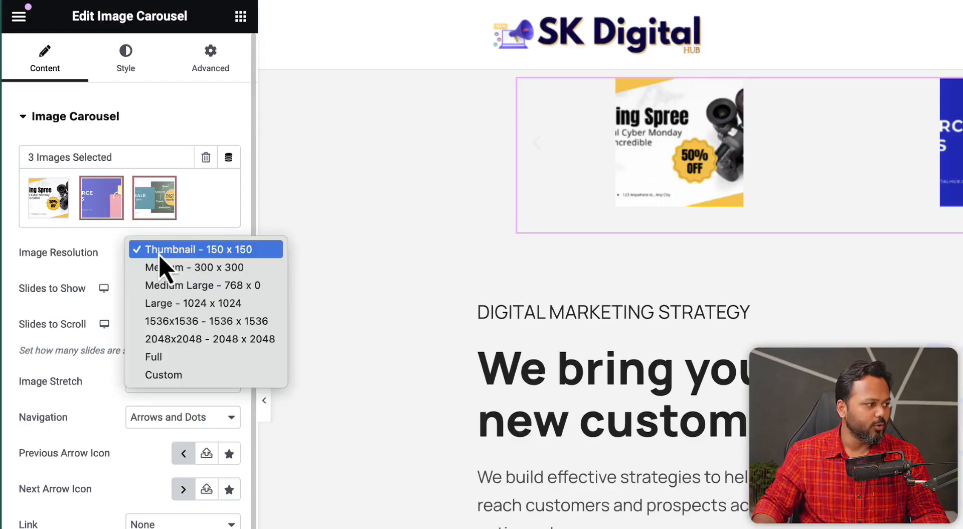
left_click(160, 357)
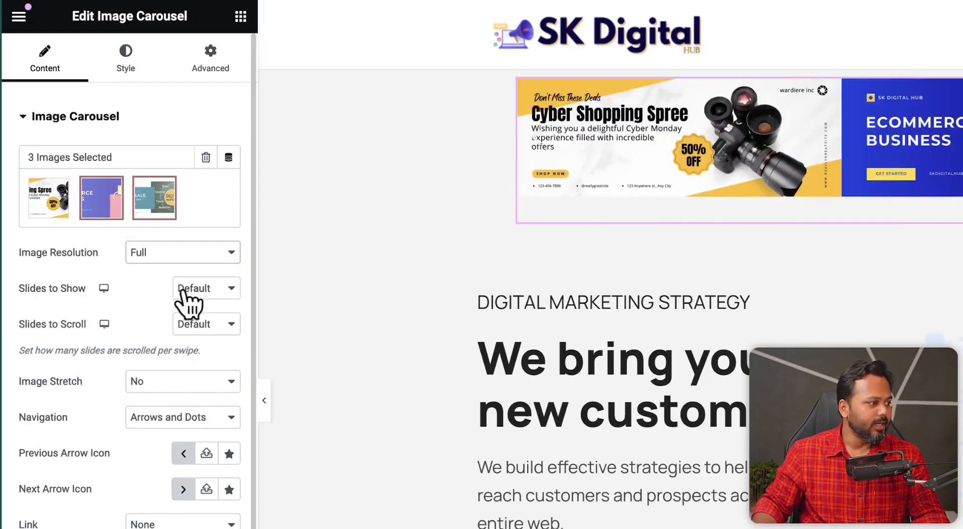
left_click(207, 289)
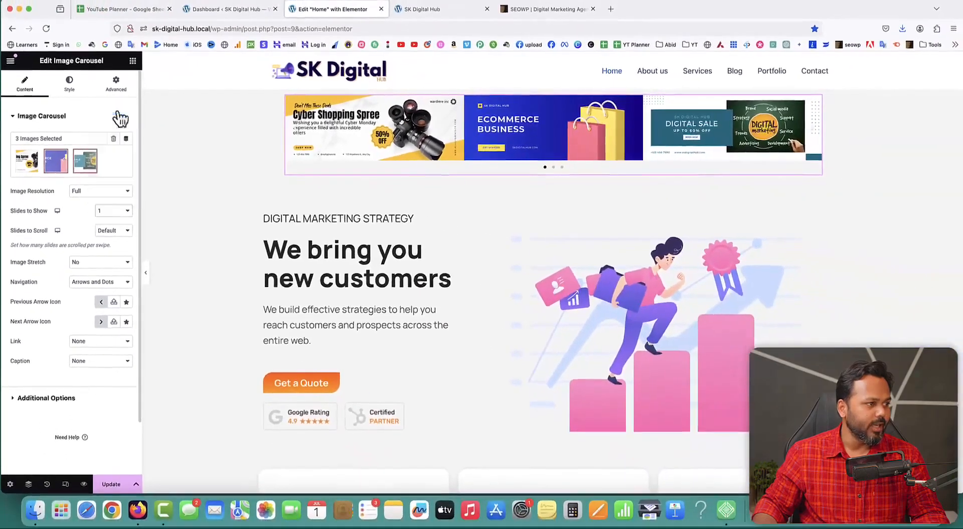
left_click(215, 105)
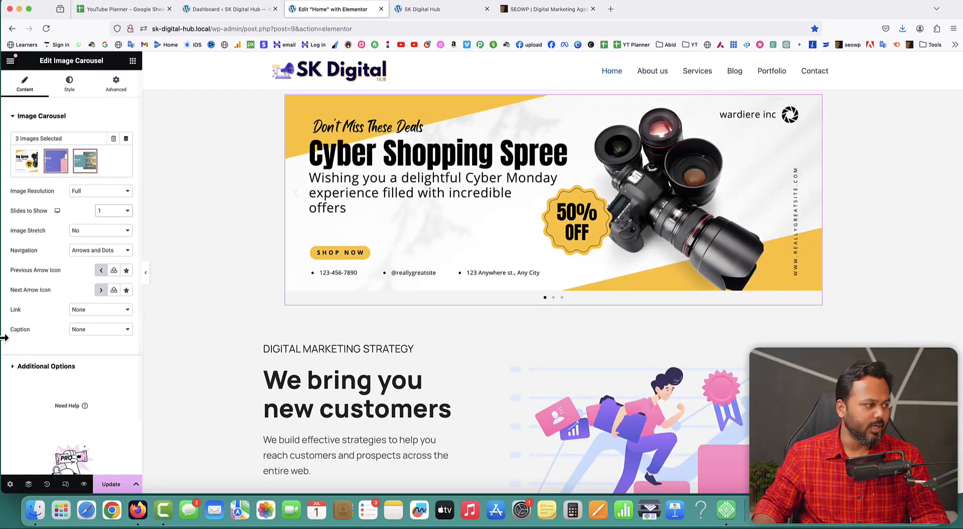
left_click(96, 250)
left_click(93, 266)
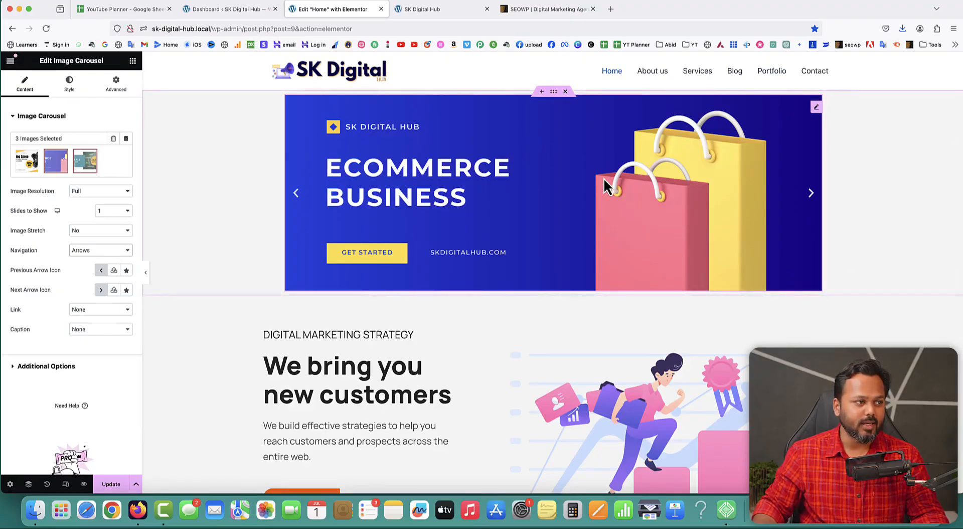
Set the content width of the carousel's container to Full Width
left_click(554, 92)
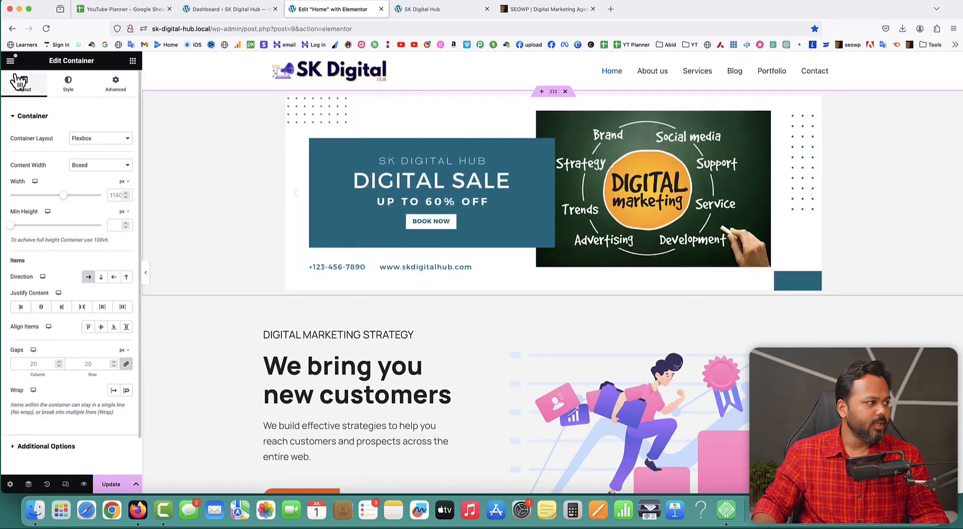
left_click(95, 166)
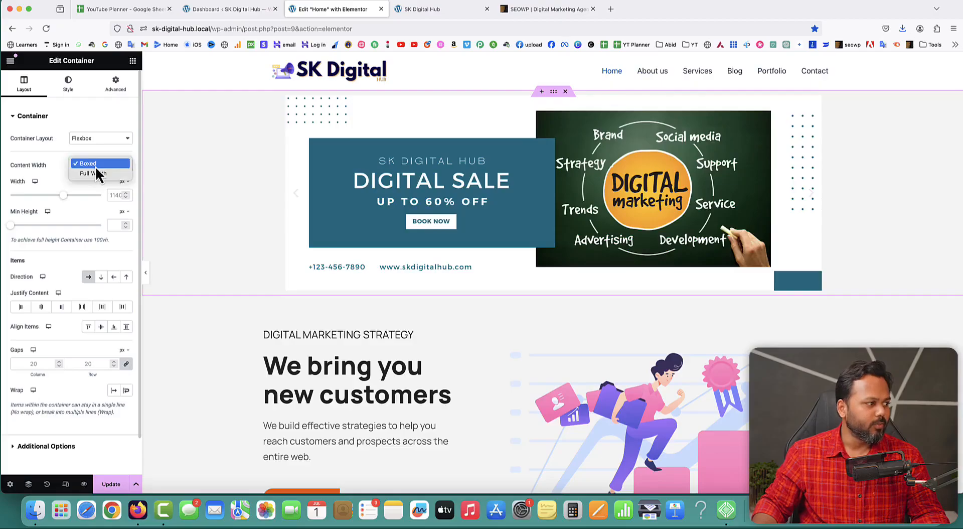
left_click(94, 173)
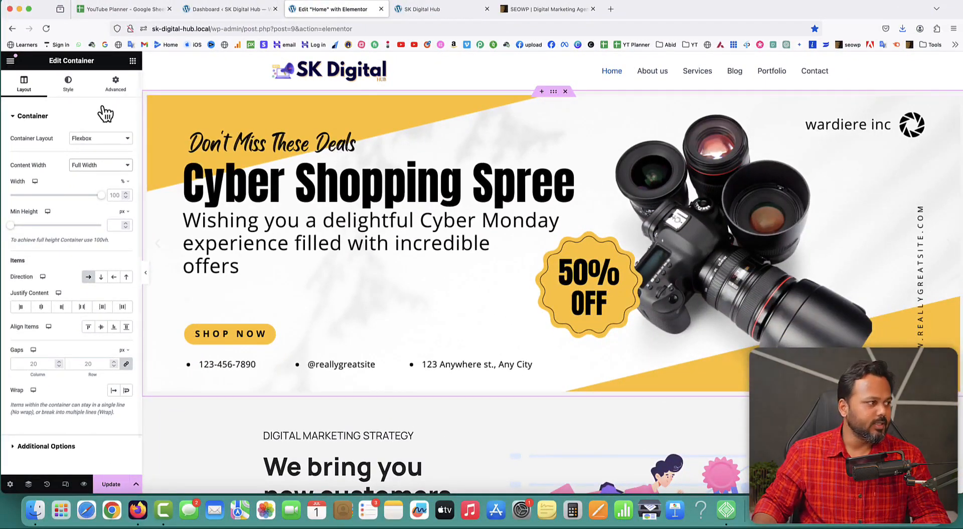
Set the padding of the carousel's container to 0 px on all sides
left_click(115, 89)
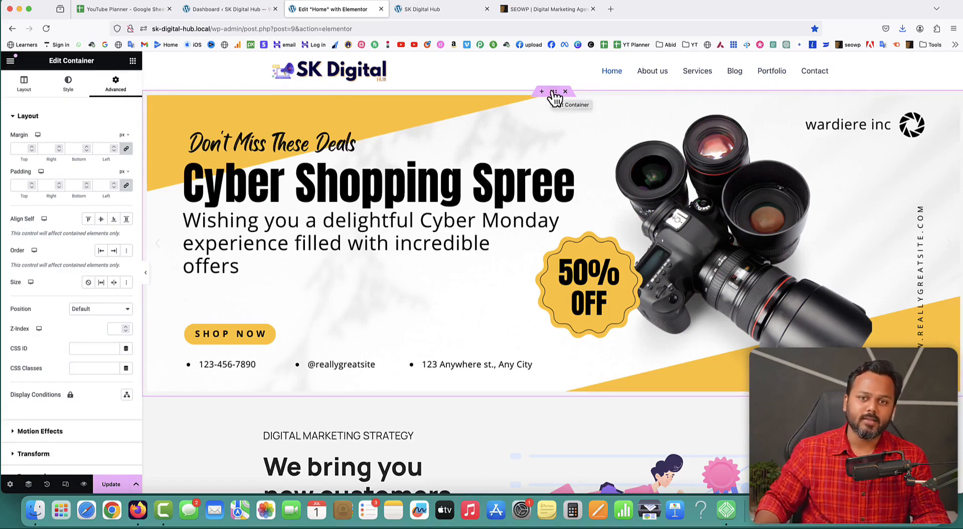
left_click(18, 185)
scroll(18, 185, "down", 1)
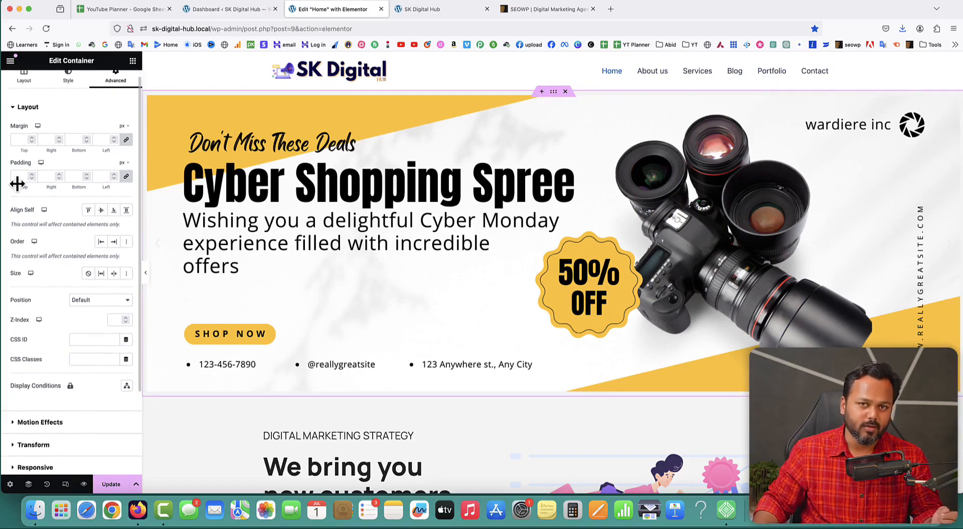
type("0")
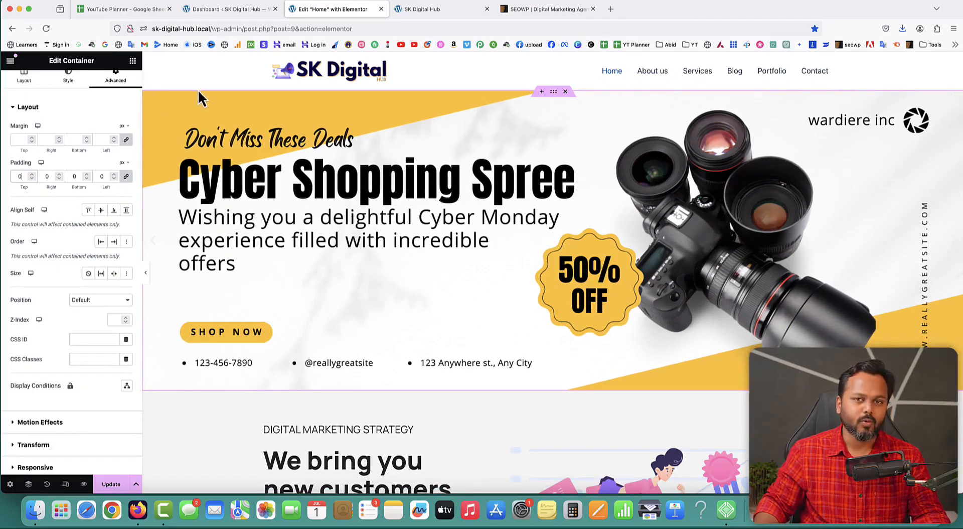
Update the Home page, reload the live site and advance the slider to check it
left_click(111, 486)
left_click(426, 9)
left_click(46, 28)
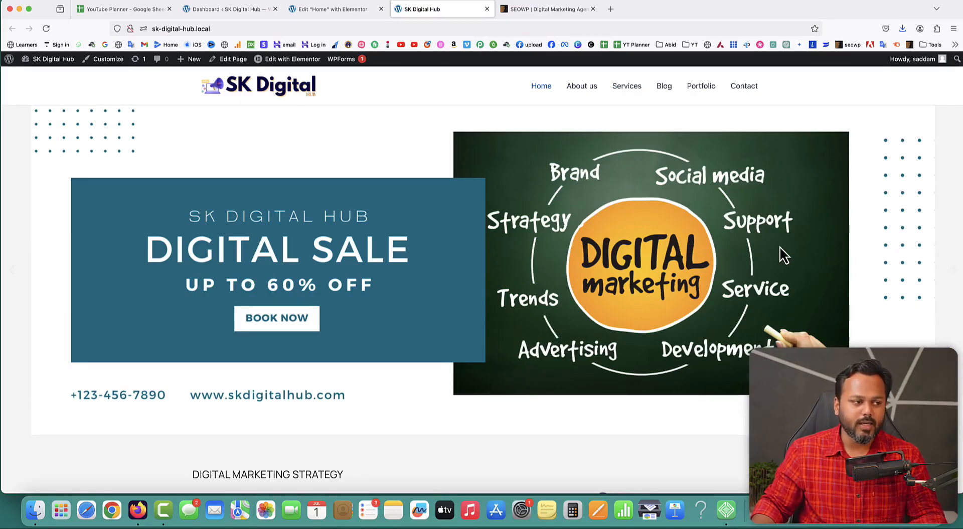
left_click(956, 278)
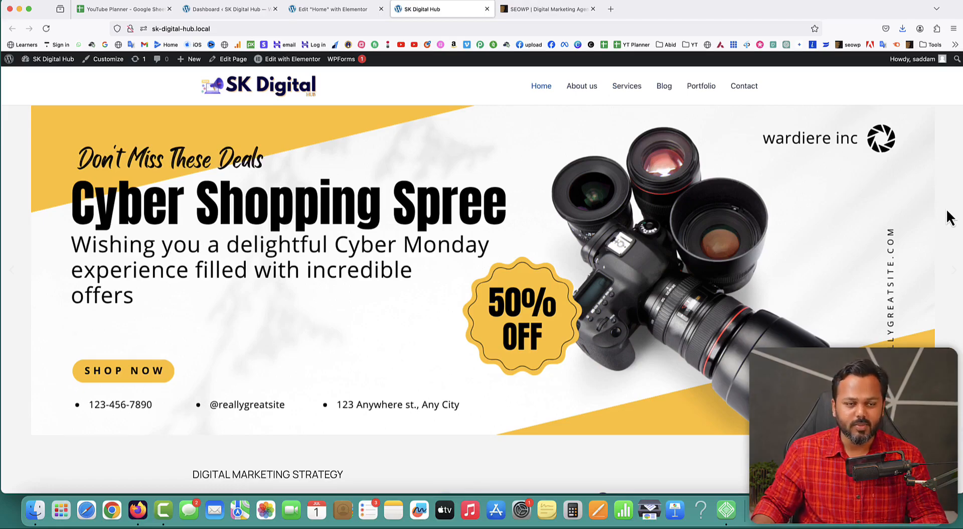
Return to the Home page editor and open the image carousel's settings for editing
left_click(325, 9)
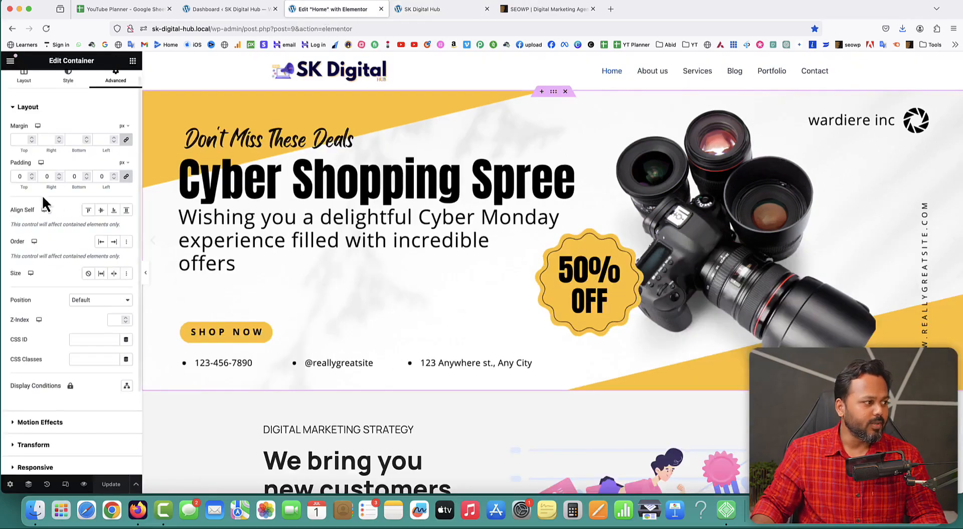
right_click(957, 107)
left_click(898, 116)
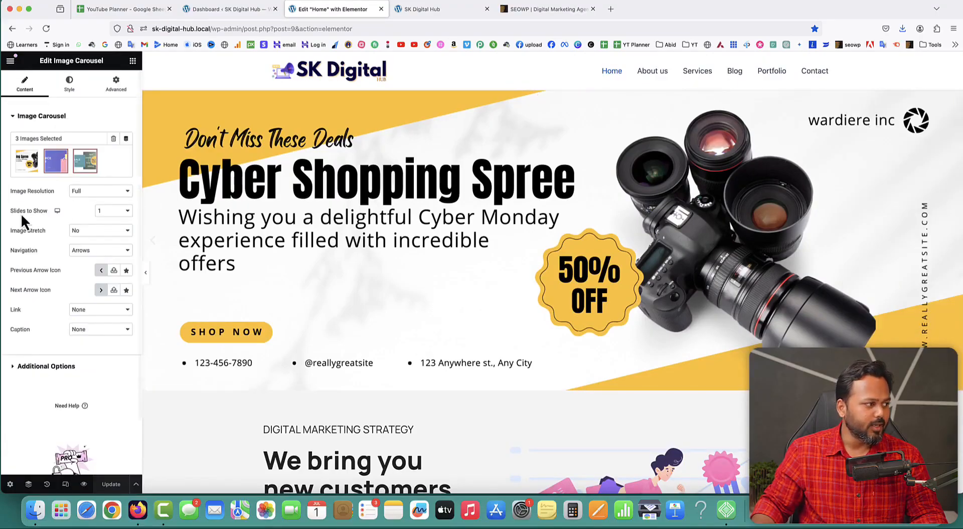